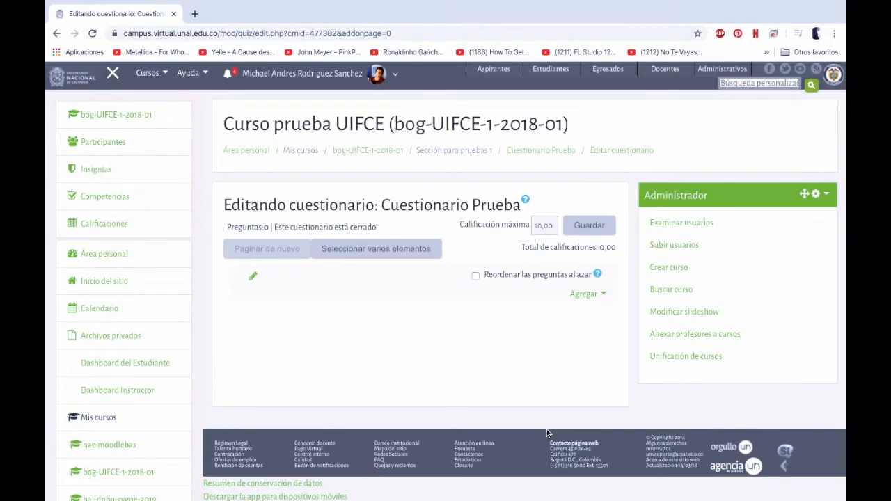
Step: Start adding a new question to the Cuestionario Prueba quiz and move the question type dialog away from the quiz content
click(589, 296)
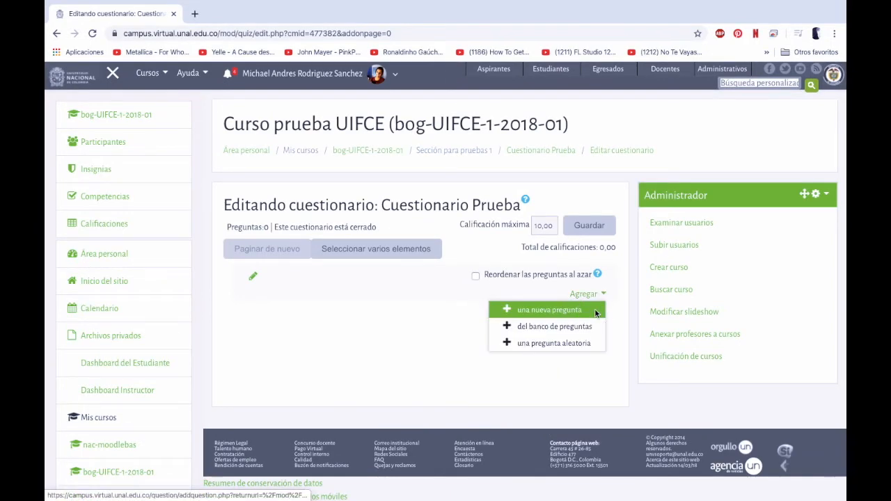
click(596, 315)
drag(474, 115, 225, 100)
Step: Examine the description of each question type in turn, from Arrastrar y soltar marcadores through Verdadero/Falso
click(116, 176)
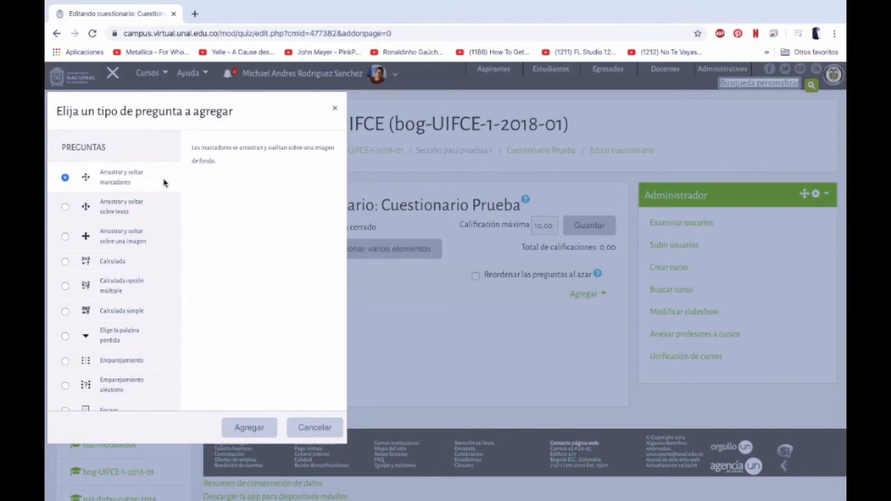
click(160, 209)
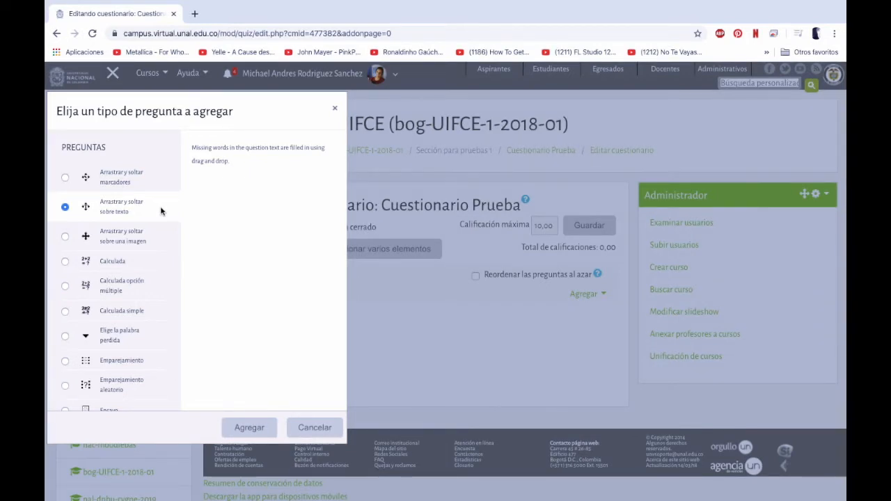
click(161, 232)
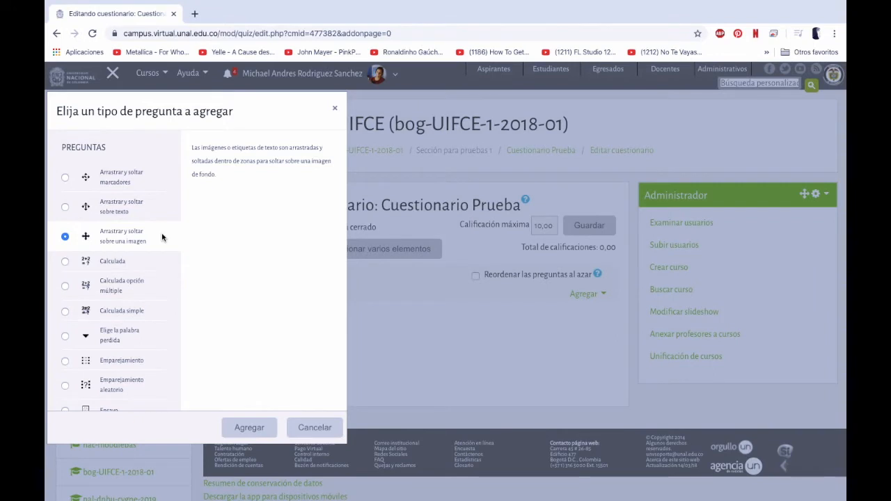
click(157, 263)
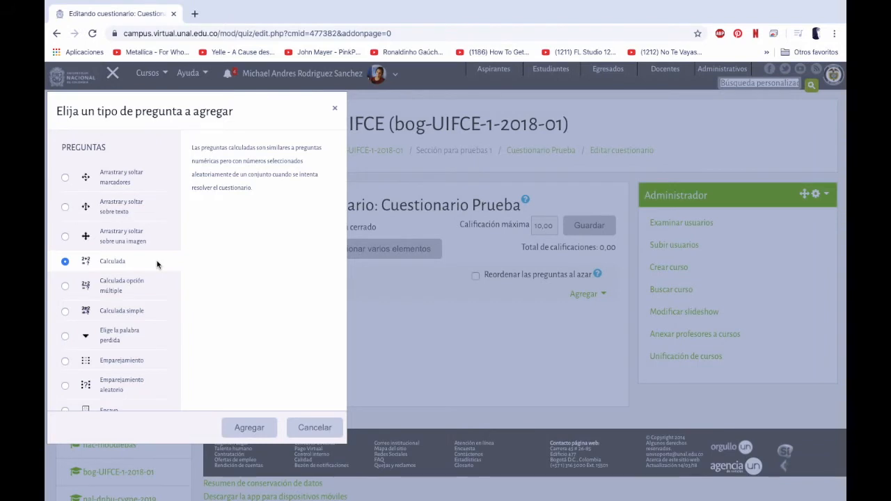
click(154, 289)
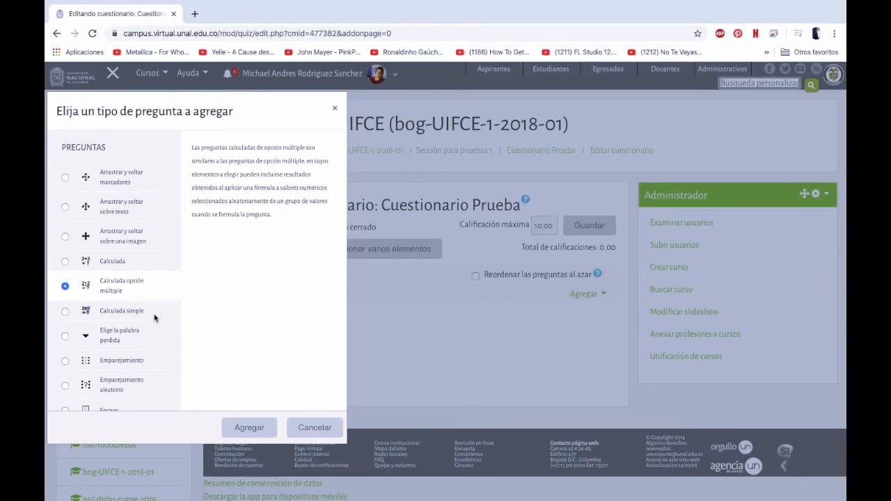
click(155, 316)
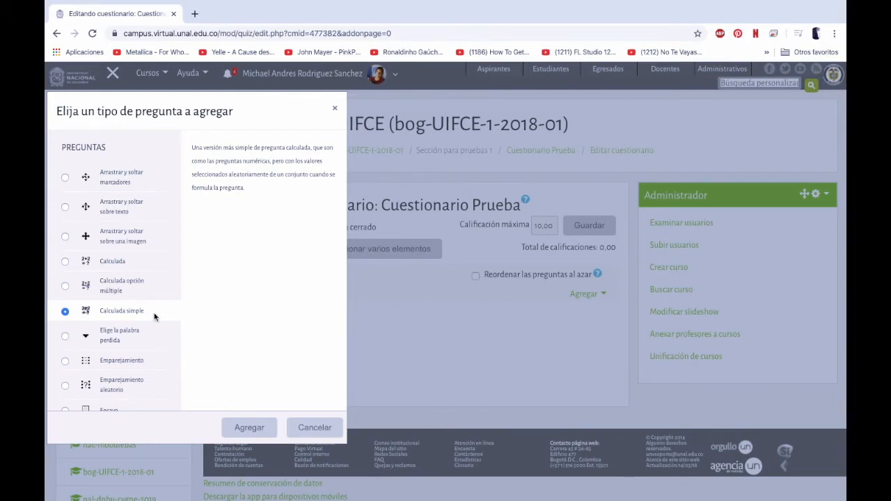
click(154, 334)
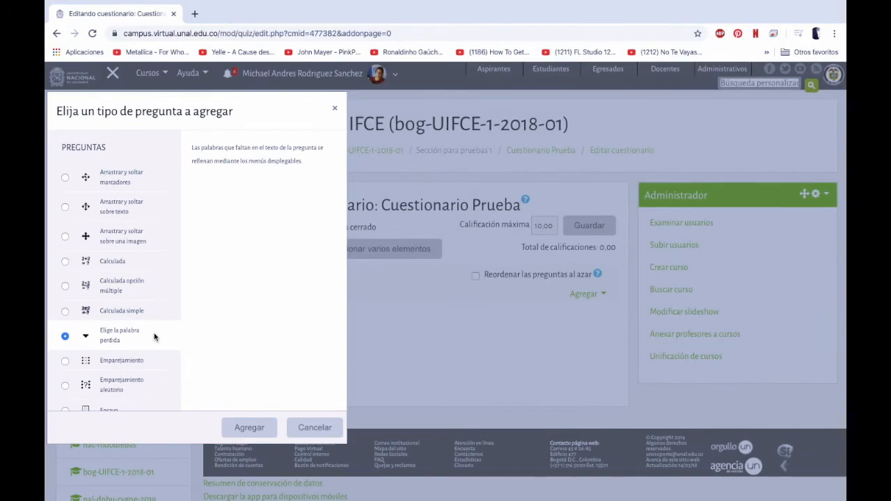
scroll(154, 337, down, 1)
click(152, 297)
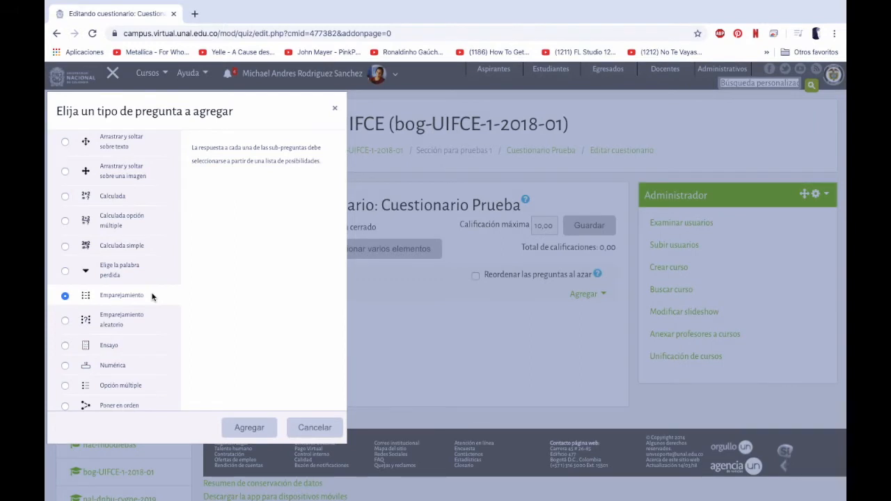
click(151, 323)
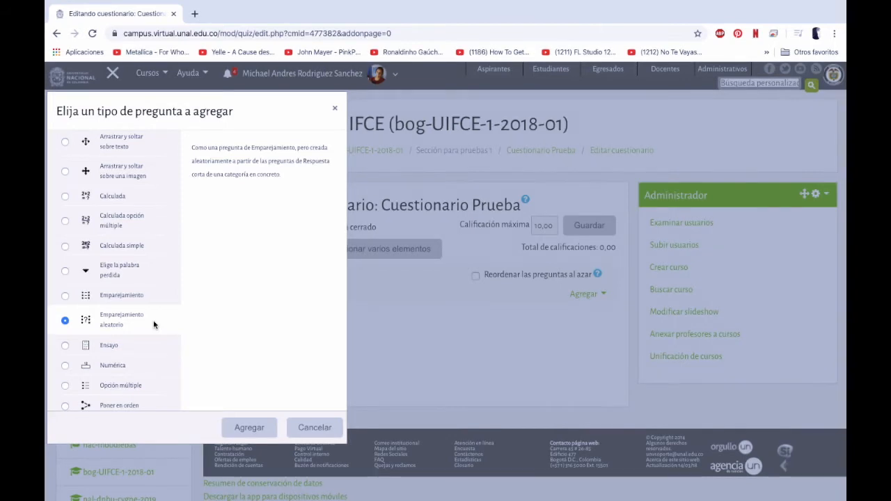
click(144, 345)
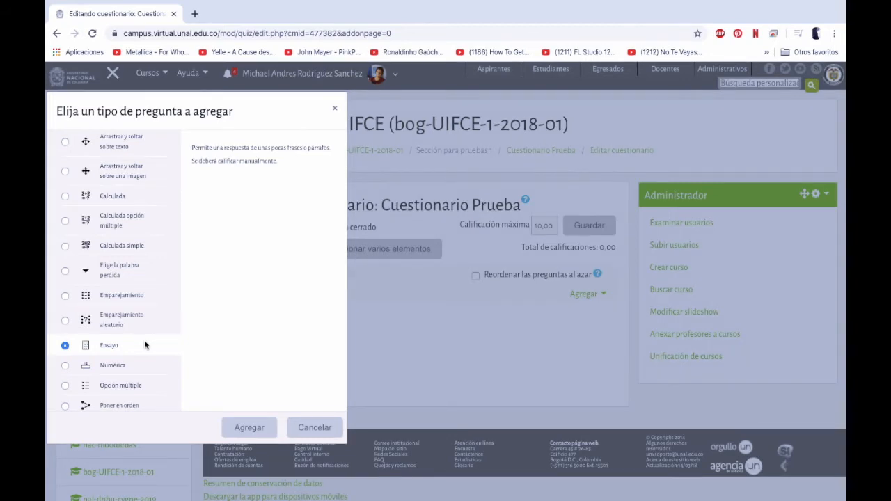
click(145, 369)
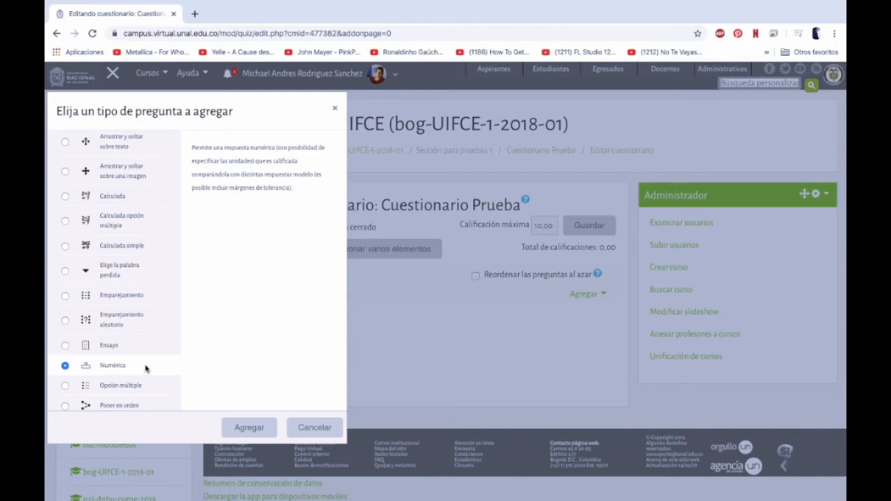
click(153, 386)
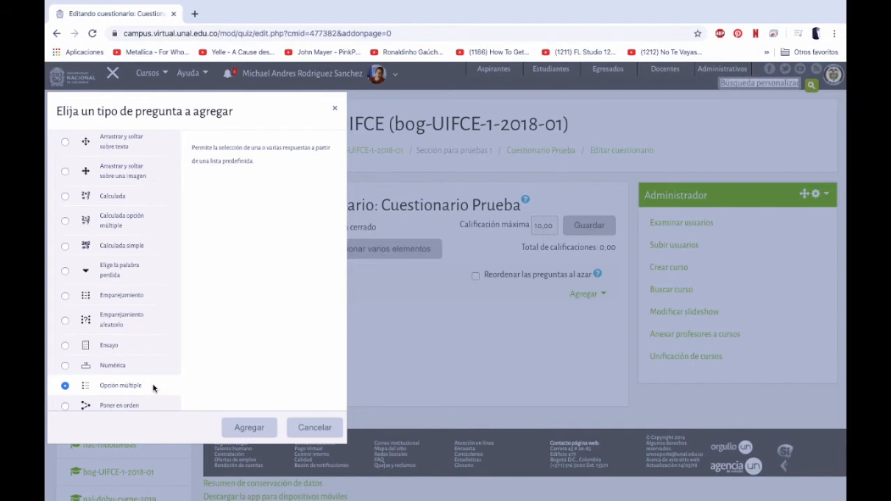
scroll(152, 385, down, 5)
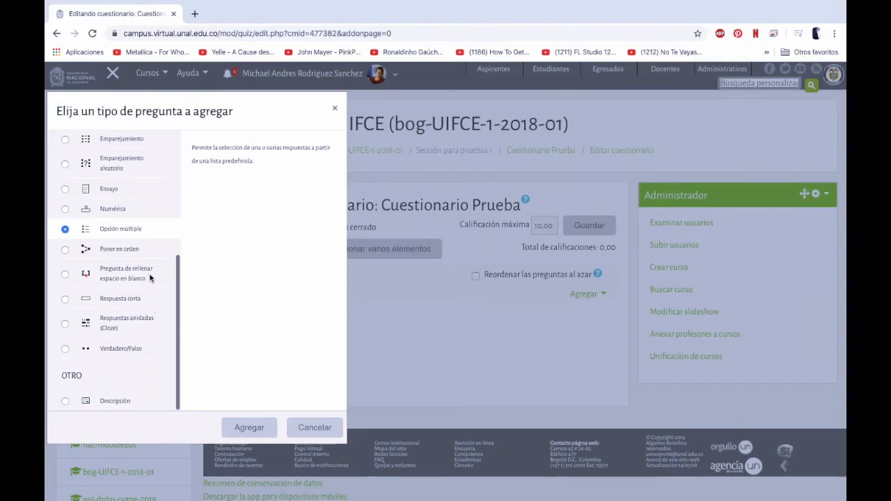
click(148, 248)
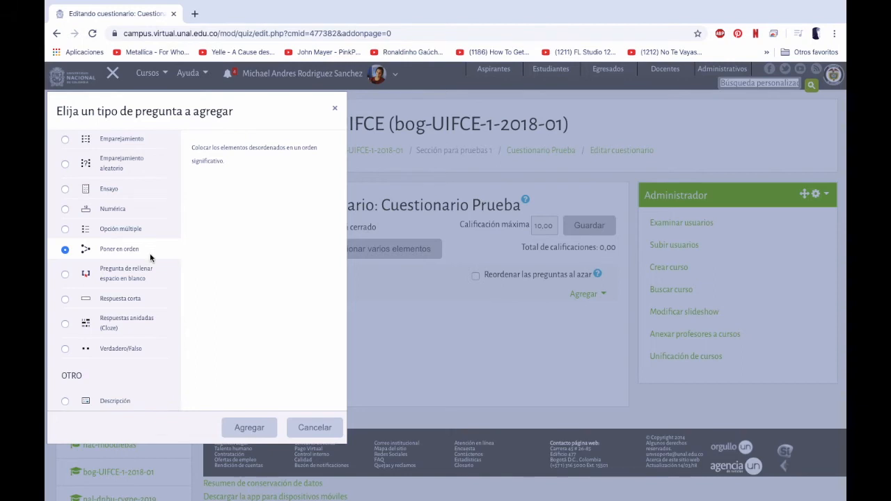
click(160, 275)
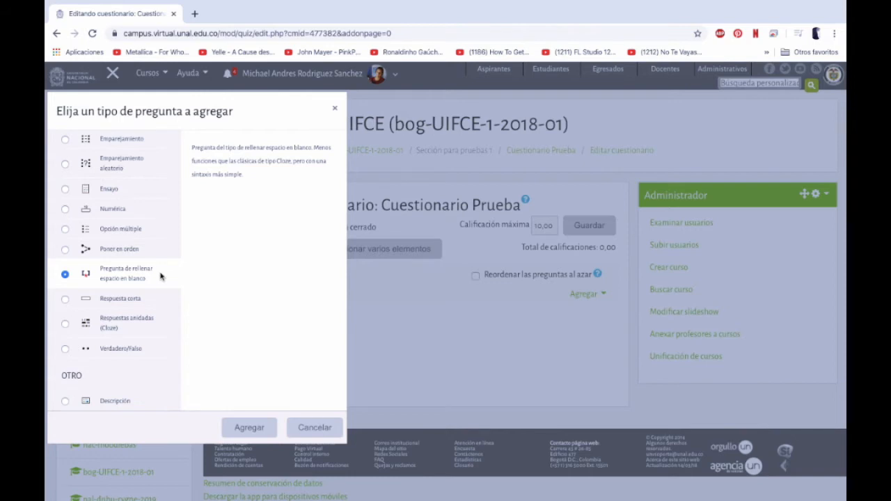
click(158, 299)
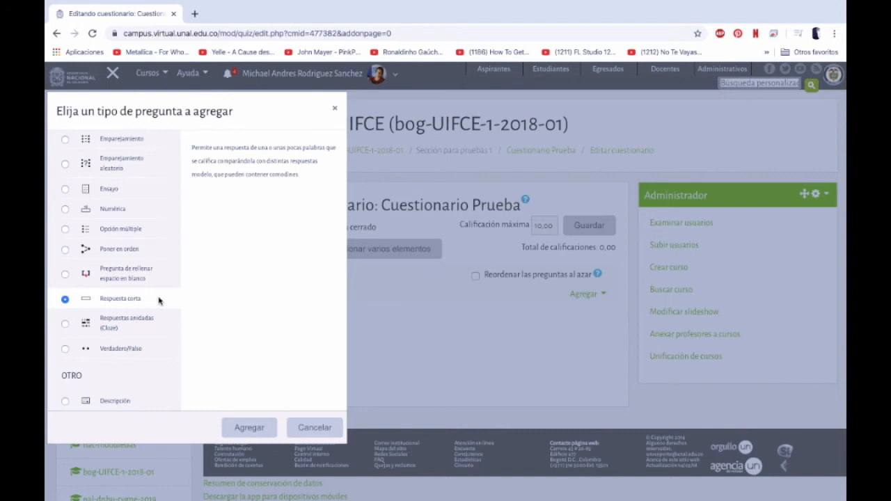
click(157, 325)
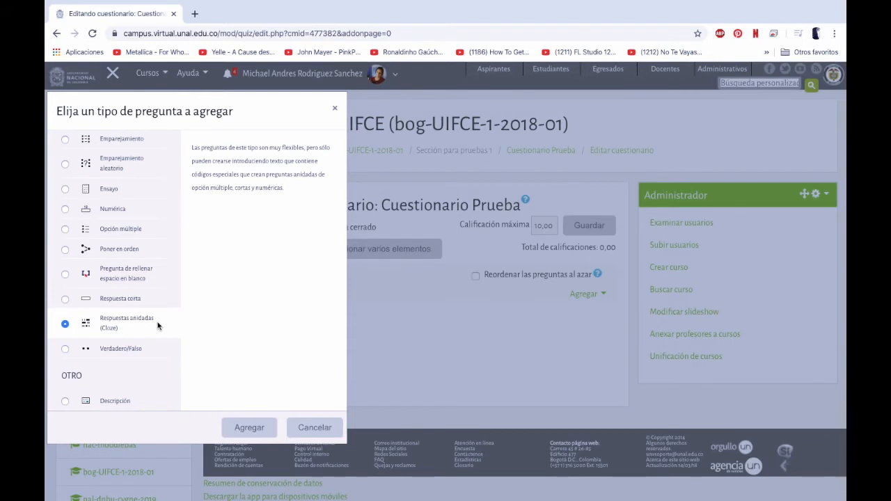
click(156, 347)
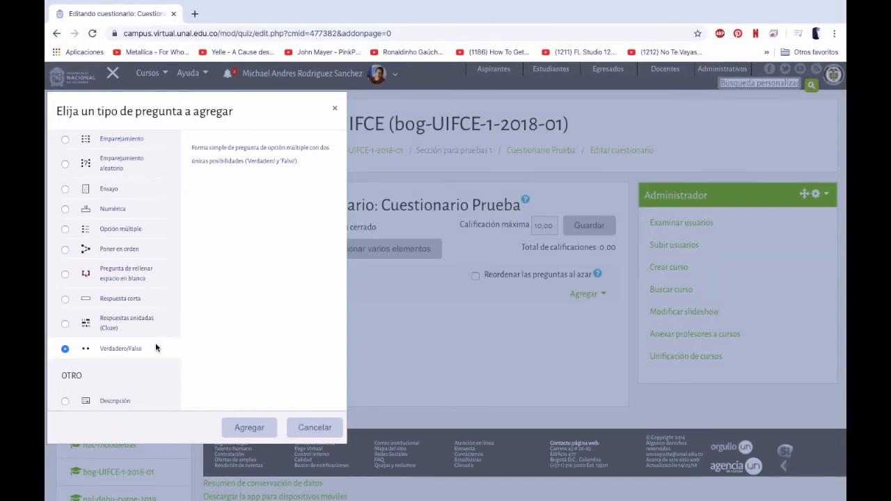
Step: Add an Opción múltiple question to the quiz and name it "Colores primarios"
click(150, 230)
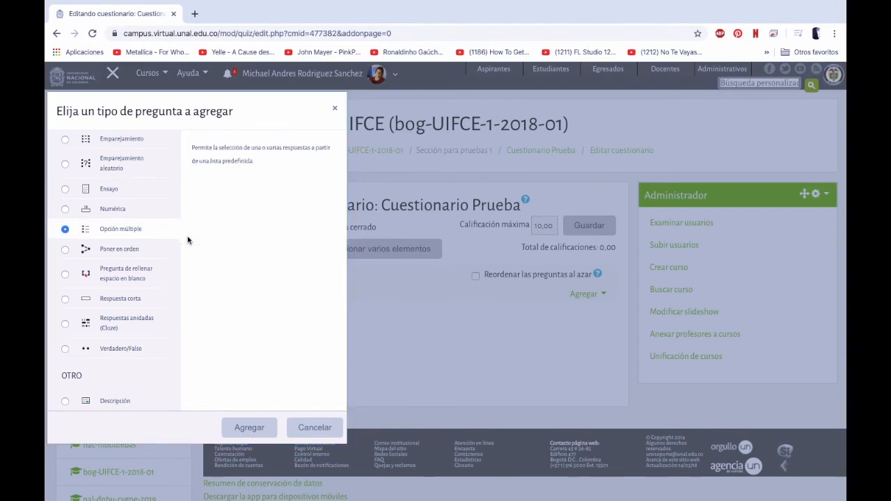
click(251, 424)
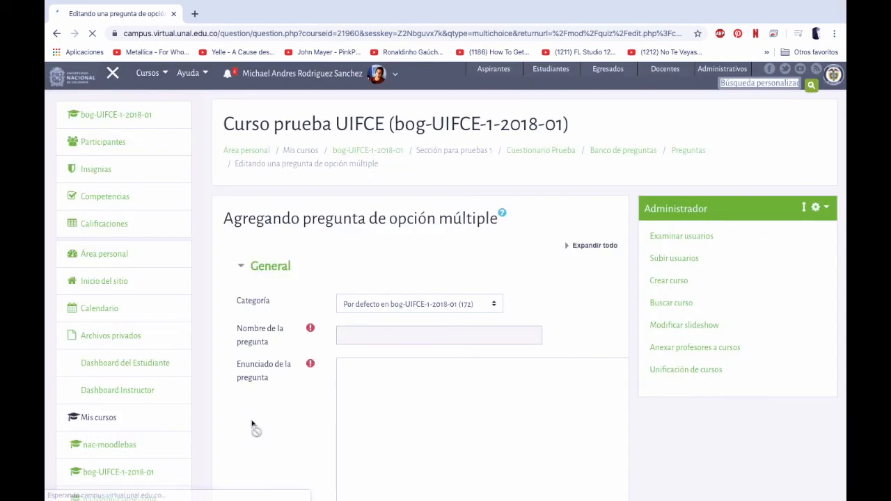
scroll(251, 423, down, 1)
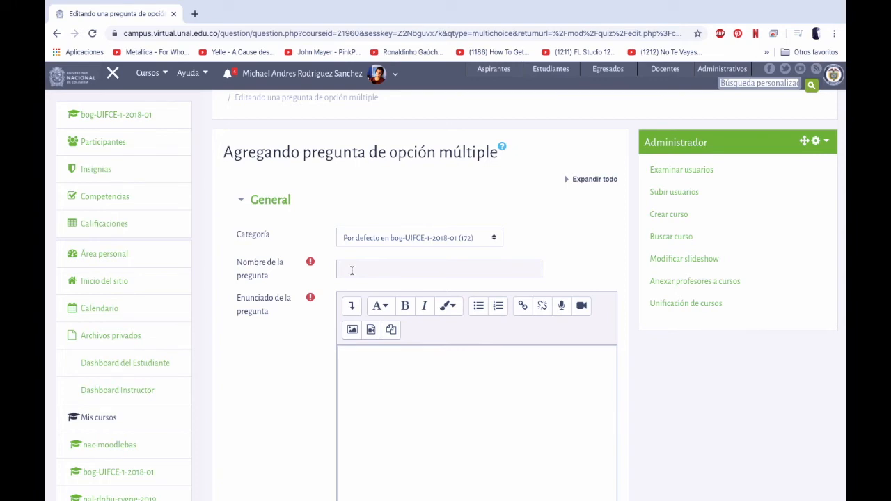
click(352, 271)
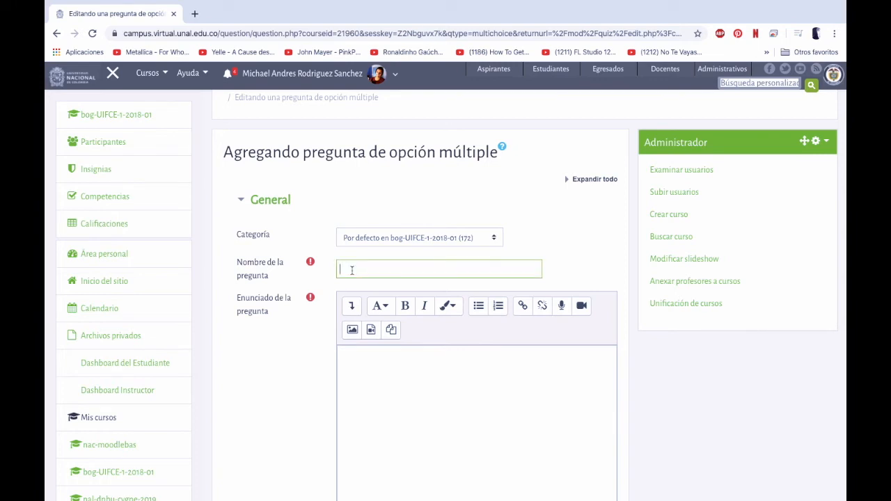
text(Colores primarios)
Step: Enter "¿Cuáles son los colores primarios?" as the question statement
scroll(354, 271, down, 3)
click(380, 282)
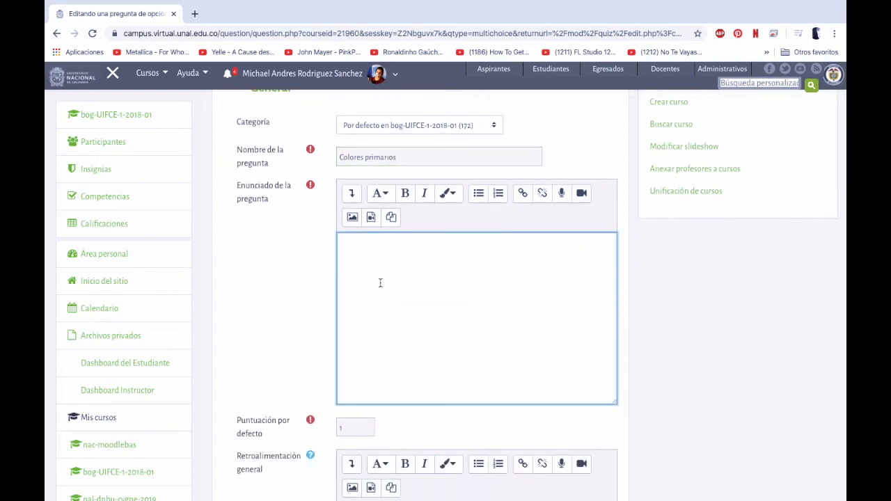
text(C)
key(BackSpace)
text(¿Cuáles son los colores primarios?)
Step: Set the question to "Se permiten varias respuestas" and choose "a., b., c., ..." as the numbering of its choices
scroll(477, 293, down, 4)
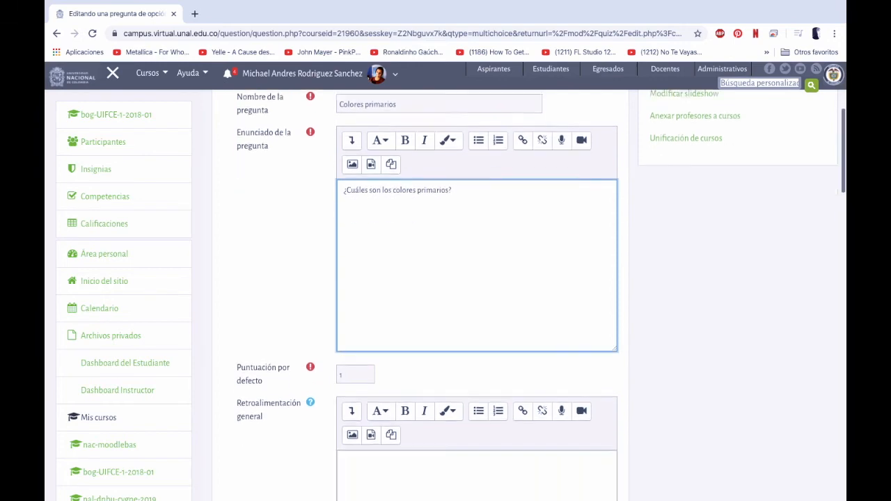
scroll(372, 292, down, 3)
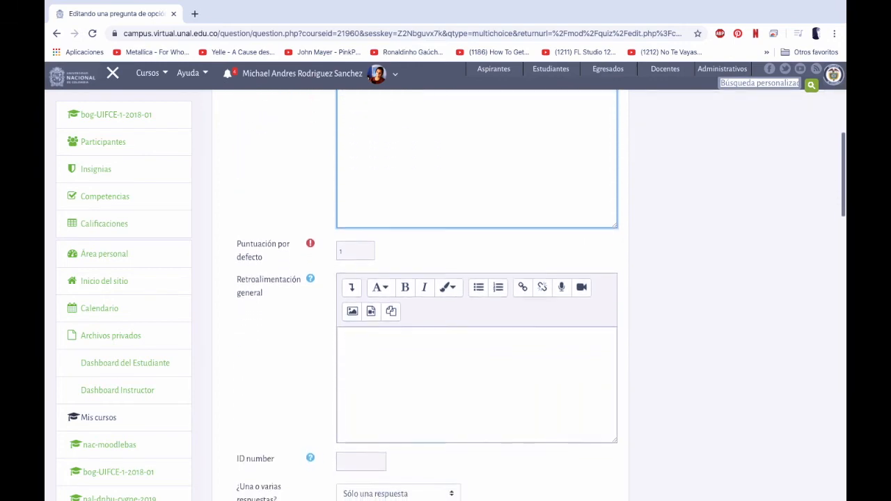
click(371, 292)
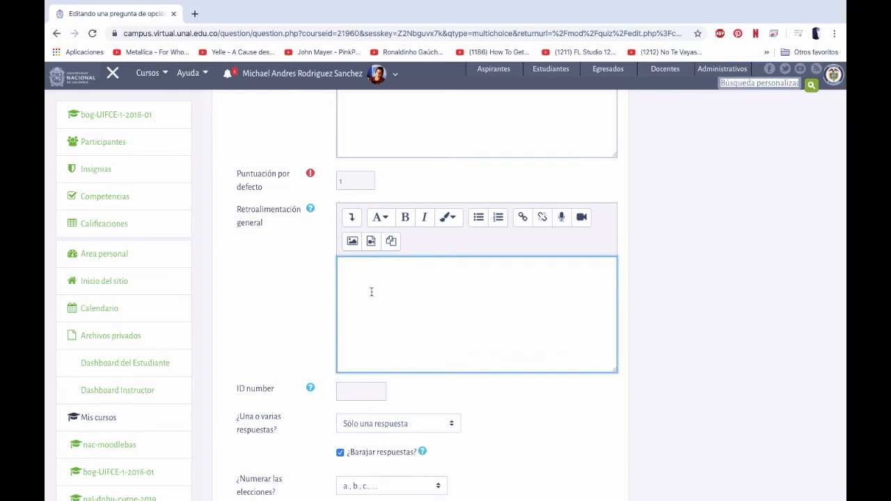
scroll(371, 292, down, 3)
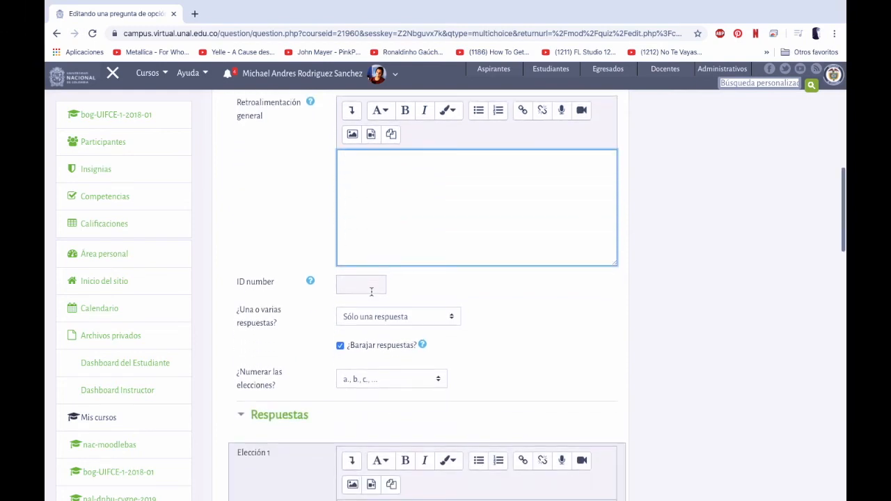
scroll(371, 291, down, 2)
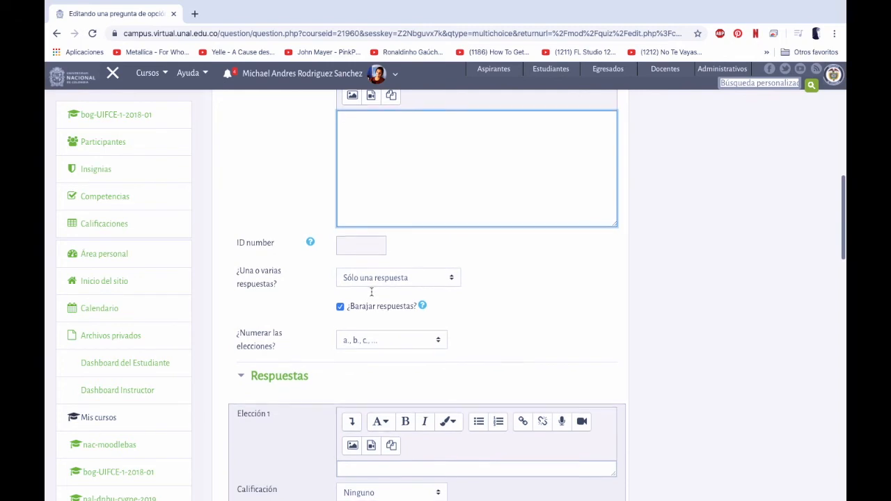
click(390, 265)
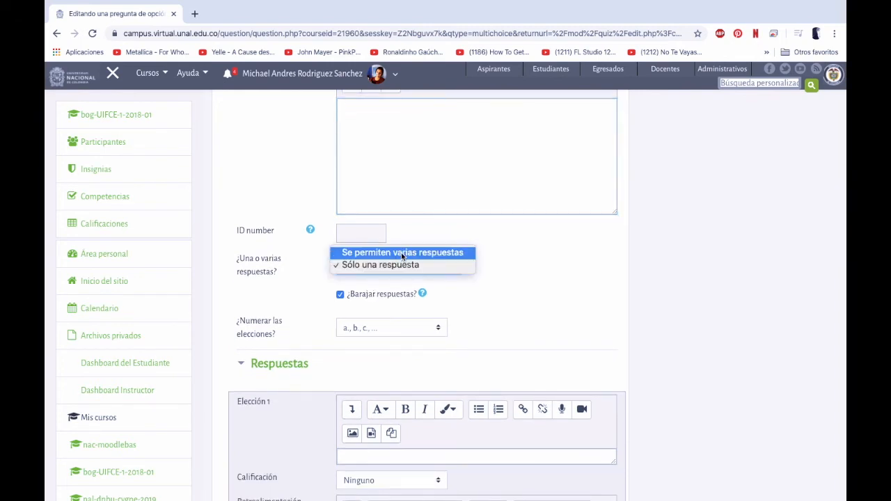
click(417, 253)
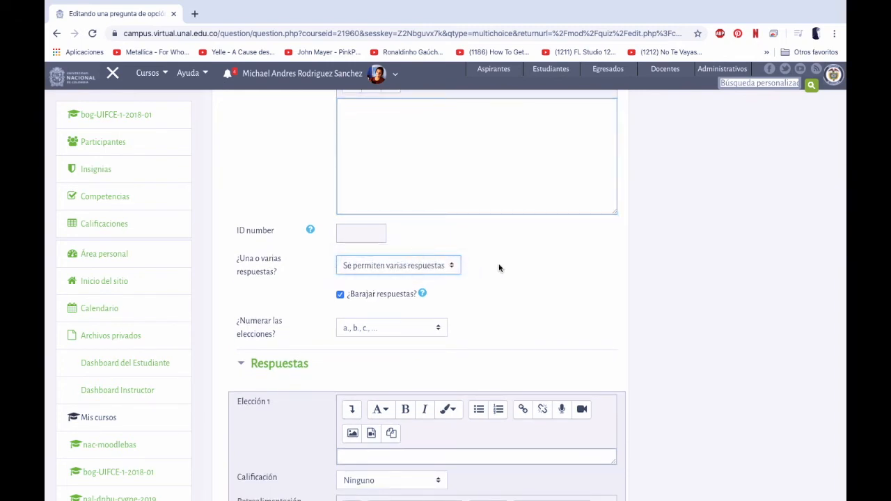
scroll(499, 267, down, 1)
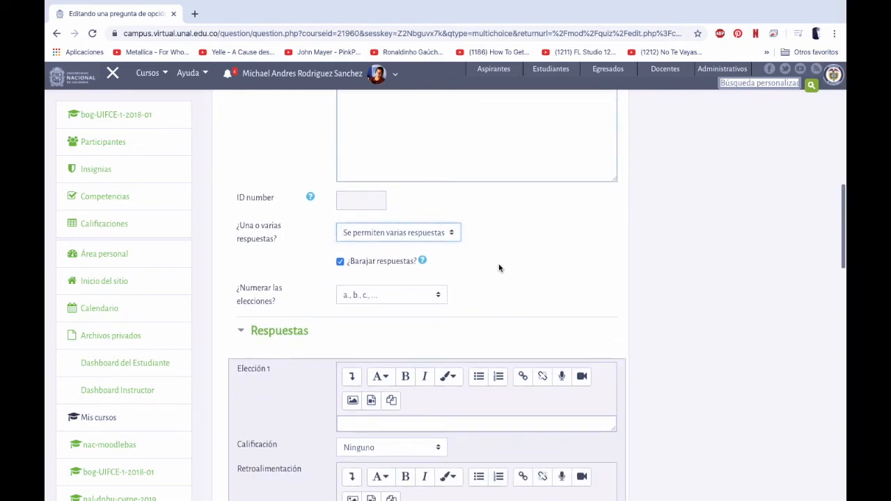
click(424, 298)
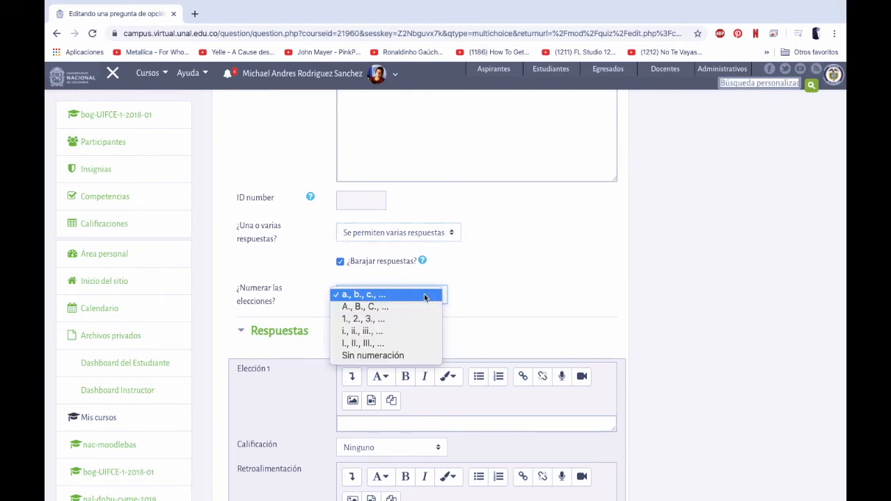
click(405, 297)
Step: Enter "Azul" as Elección 1 and set its Calificación to 33,33333%
scroll(502, 302, down, 3)
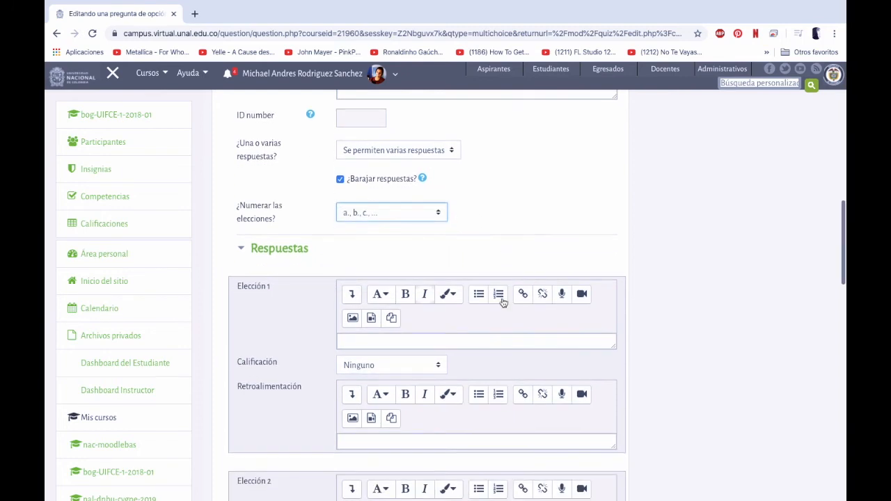
click(413, 278)
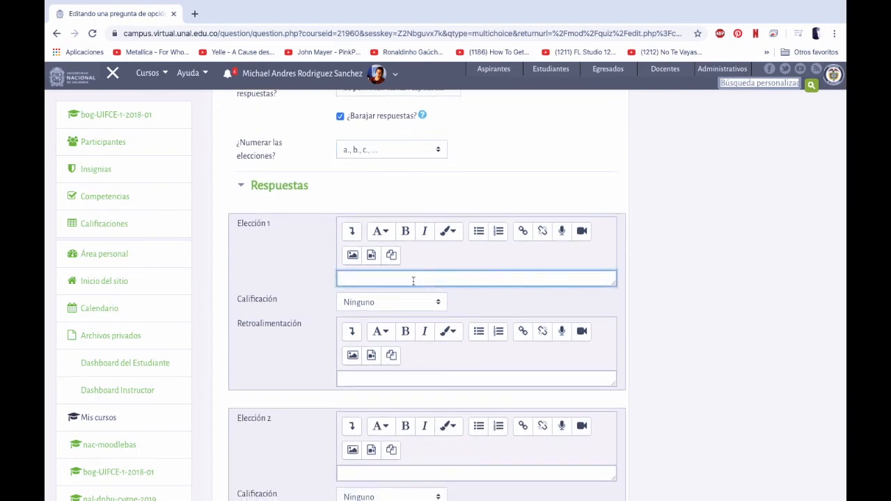
text(Azul)
key(Return)
click(394, 304)
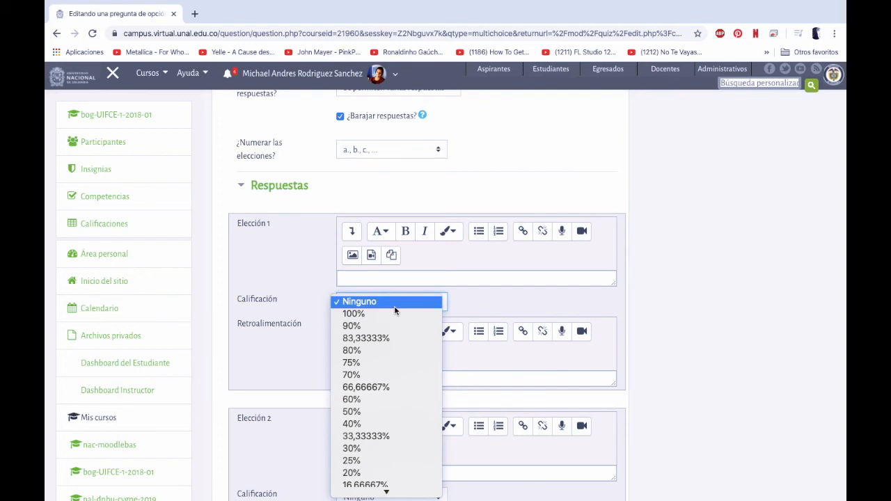
click(387, 438)
Step: Enter "Amarillo" as Elección 2 and give it a Calificación of 33,33333%
scroll(465, 389, down, 2)
scroll(463, 388, down, 1)
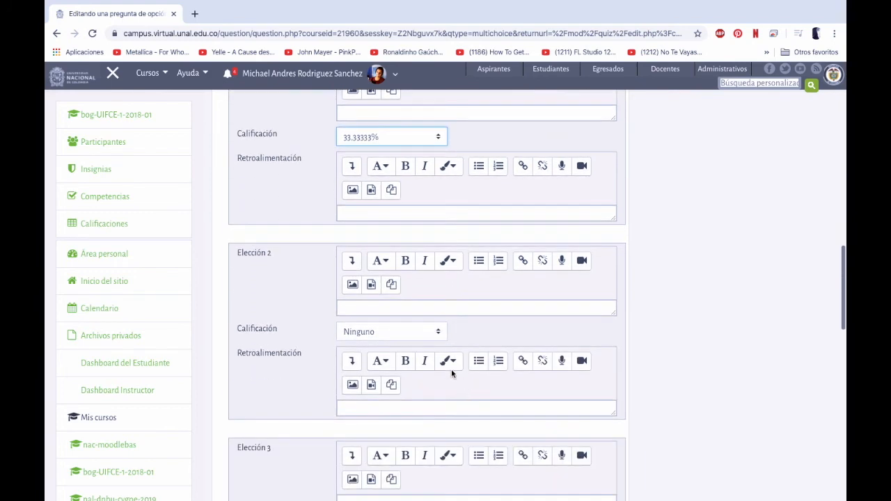
click(414, 310)
text(Am)
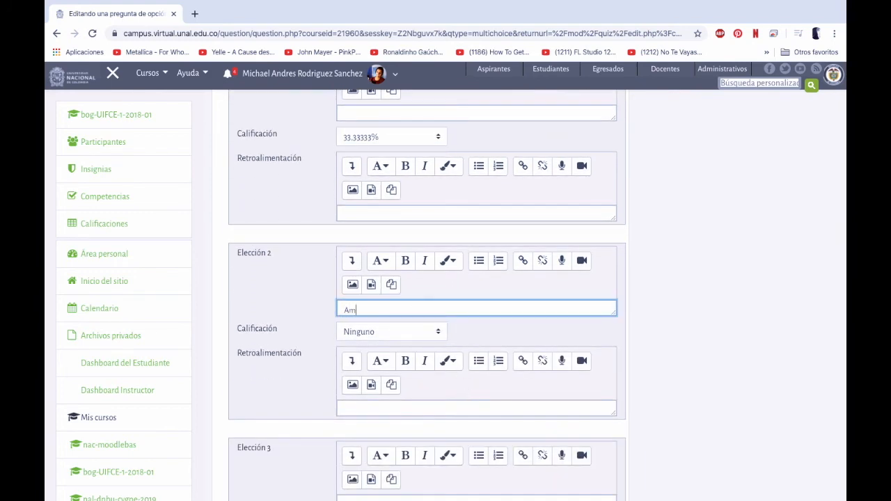
text(arillo)
click(407, 334)
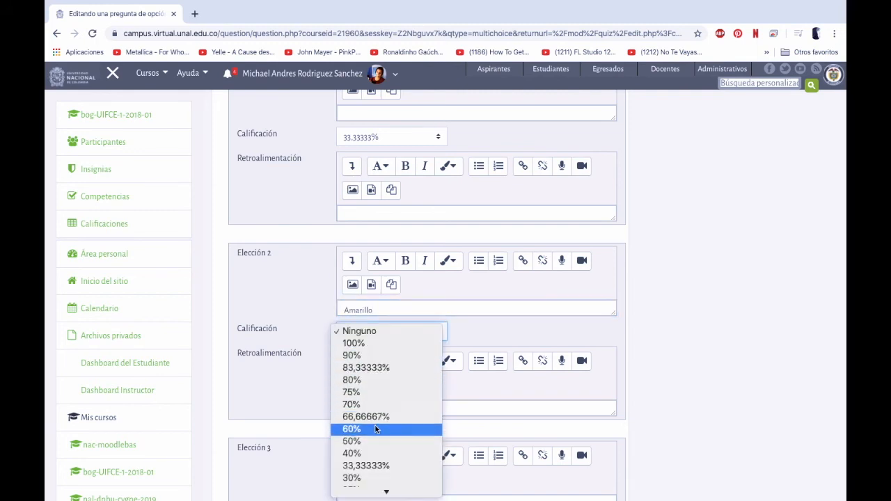
click(365, 465)
Step: Fill in Elección 3 with "Rojo" and set its Calificación to 33,33333%
scroll(633, 324, down, 3)
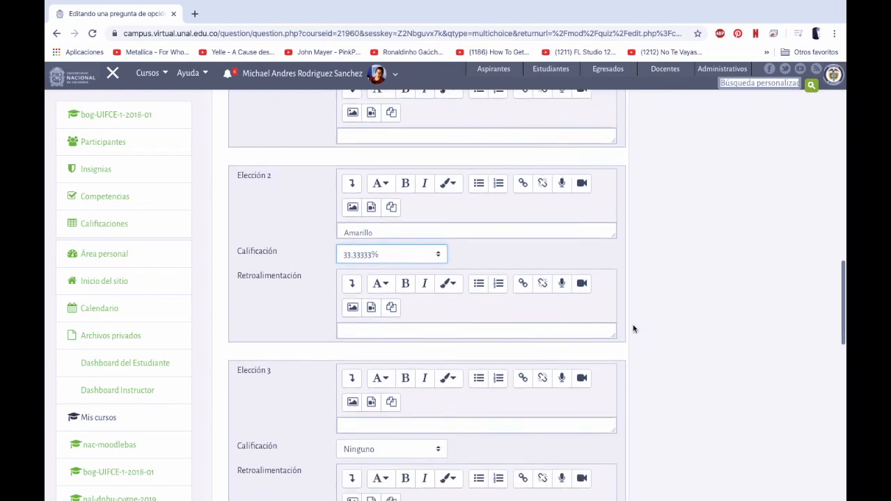
scroll(632, 328, down, 1)
click(391, 287)
text(Rojo)
click(397, 307)
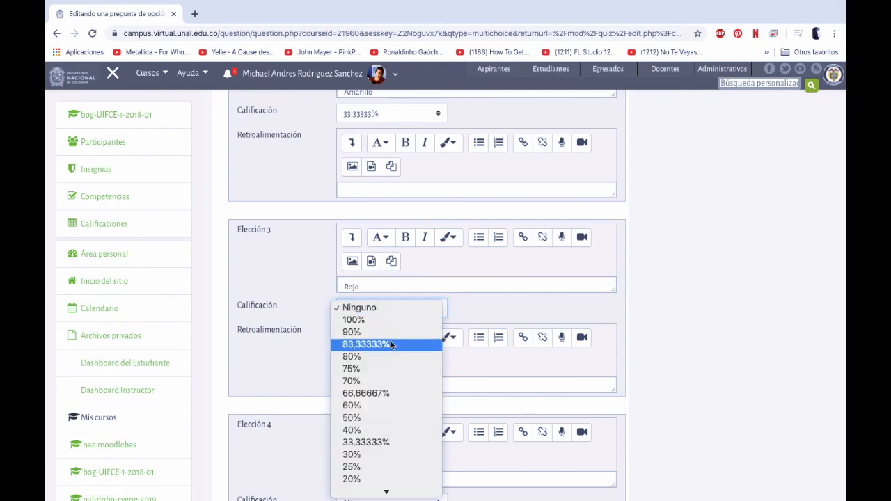
click(365, 442)
Step: Enter "Negro" as Elección 4 and penalise it with a Calificación of -50%
scroll(702, 359, down, 2)
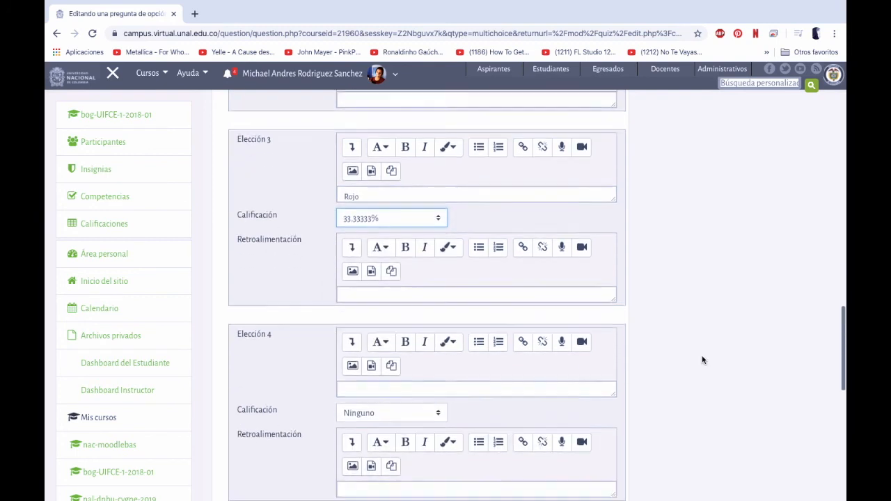
scroll(702, 360, down, 3)
click(382, 176)
text(Negro)
click(382, 198)
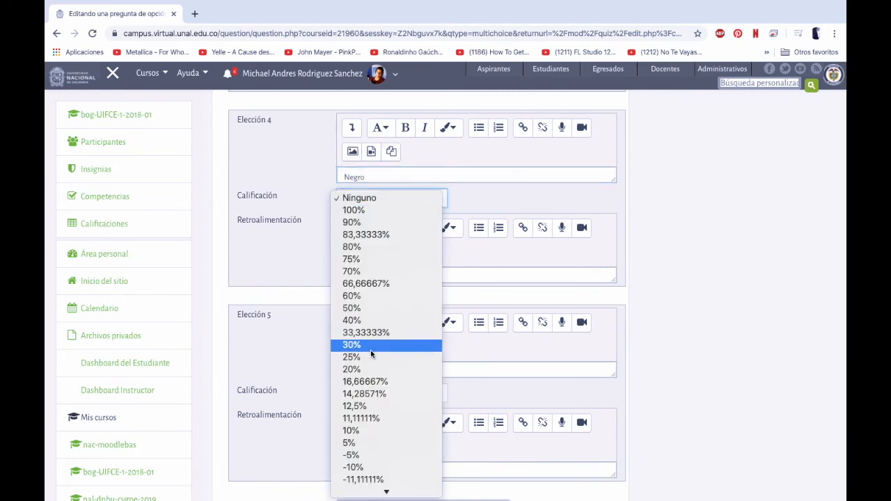
scroll(370, 350, down, 5)
click(366, 407)
Step: Enter "Verde" as Elección 5 and set its Calificación to -50%
click(364, 369)
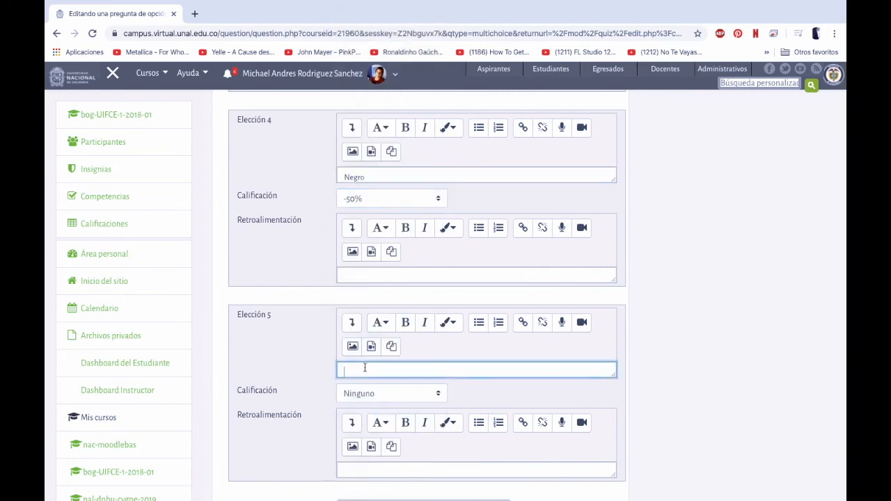
text(Verde)
click(379, 394)
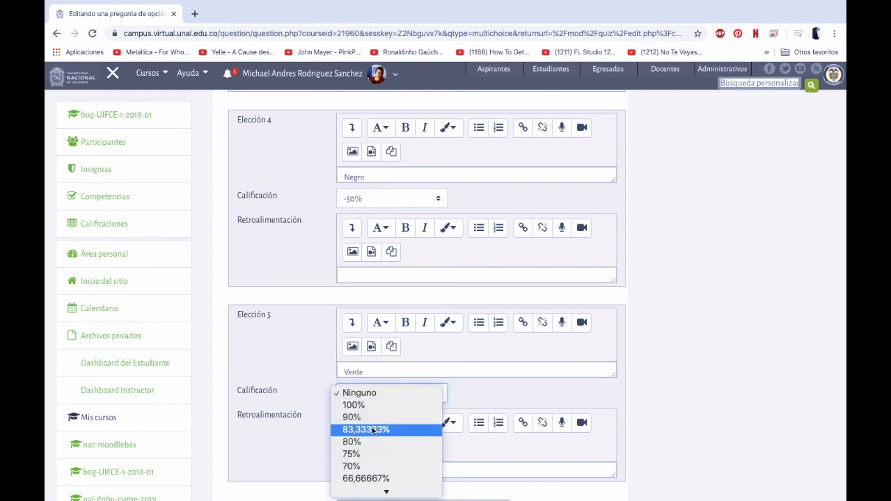
scroll(373, 430, down, 5)
click(374, 390)
Step: In the Múltiples intentos settings, write "Son los colores de la bandera de Colombia" as the text of Pista 1
scroll(667, 343, down, 3)
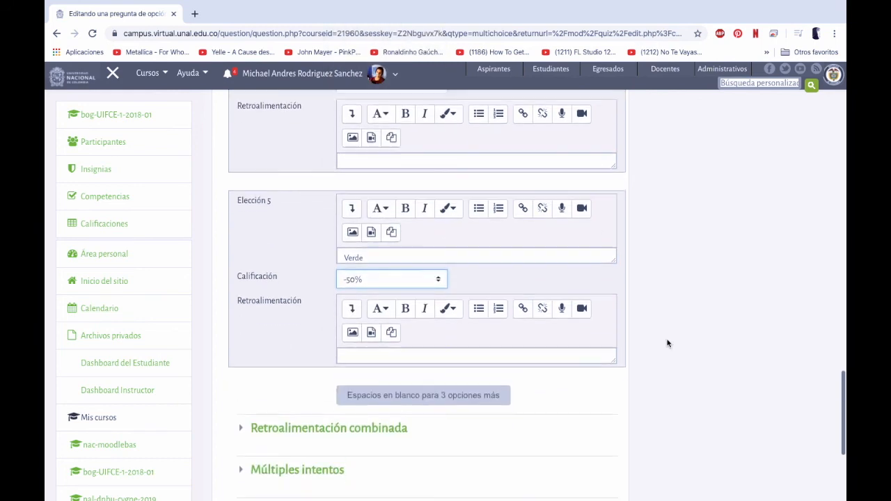
scroll(666, 343, down, 3)
scroll(667, 344, down, 1)
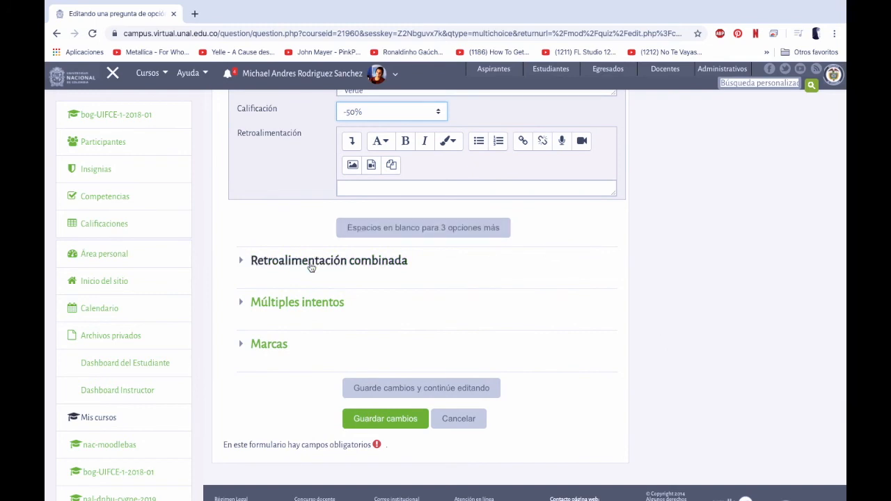
click(242, 305)
scroll(263, 376, down, 1)
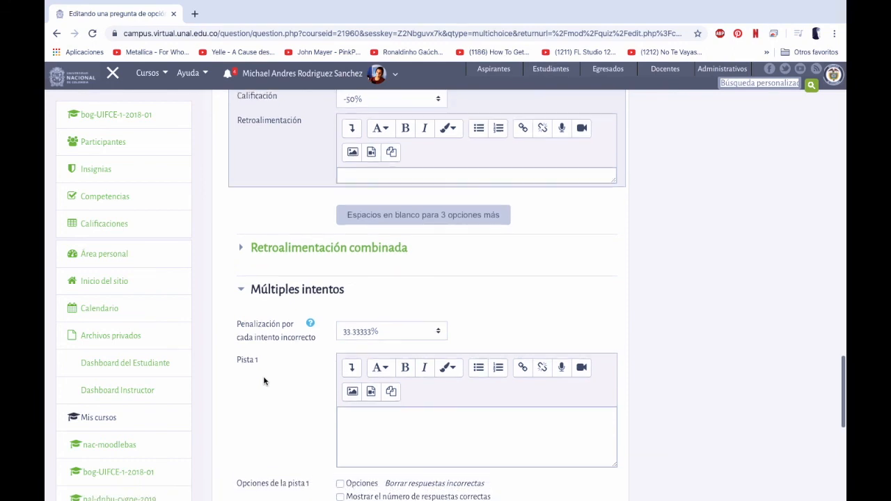
scroll(264, 380, down, 3)
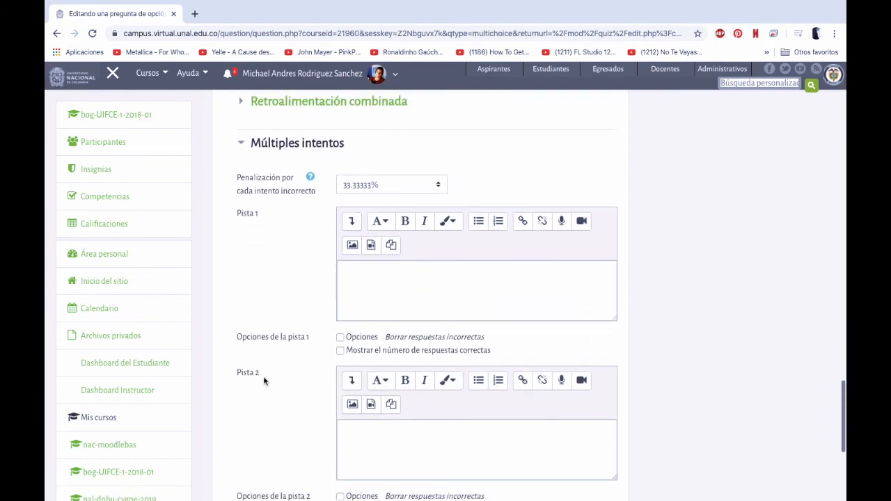
scroll(264, 380, down, 3)
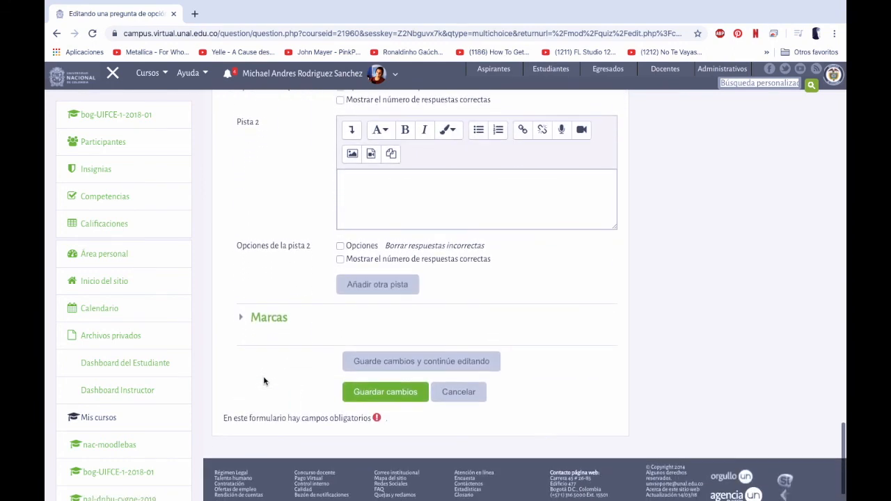
scroll(274, 335, up, 2)
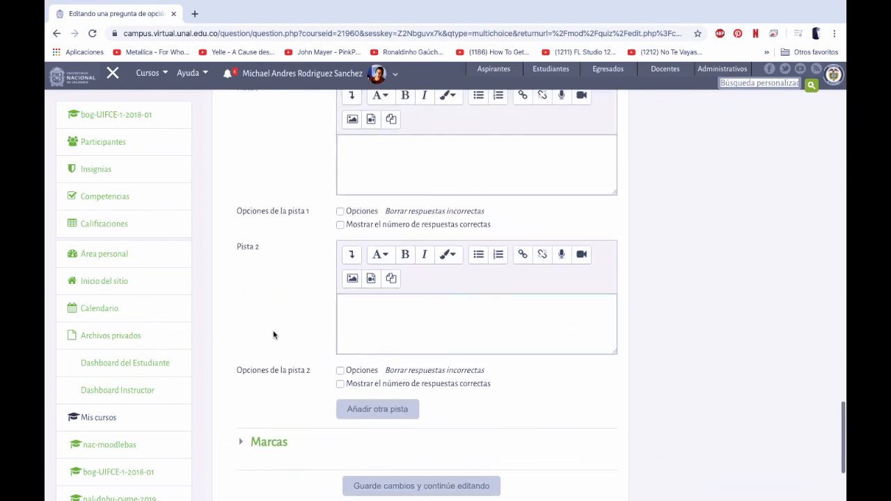
scroll(273, 334, up, 2)
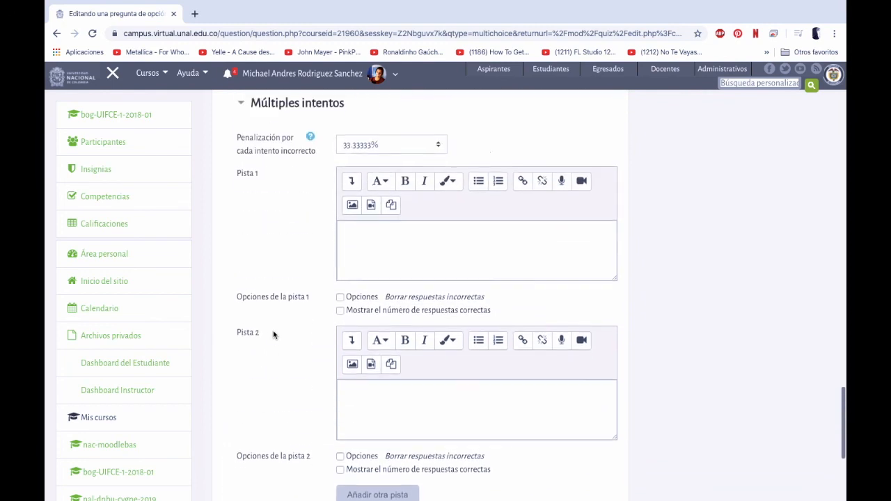
click(360, 248)
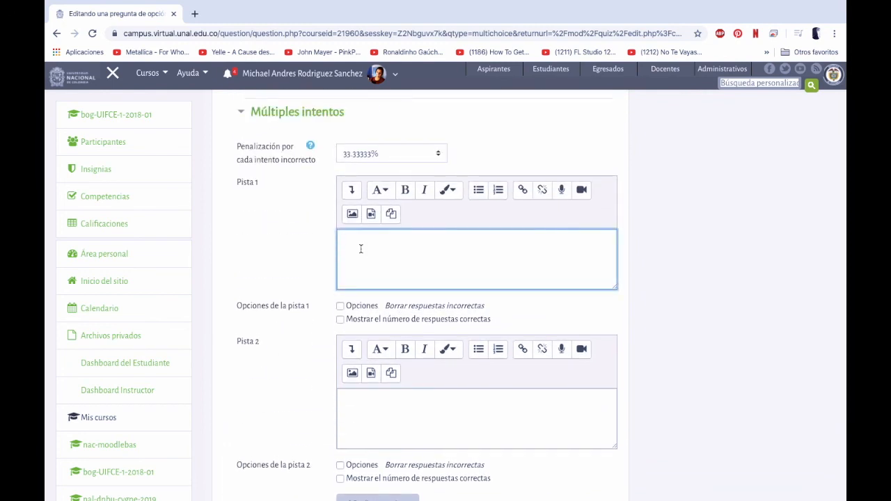
text(Son los colores de la bandera de colombia)
Step: Leave the options for both hints unselected and save the question to the quiz
scroll(383, 286, down, 2)
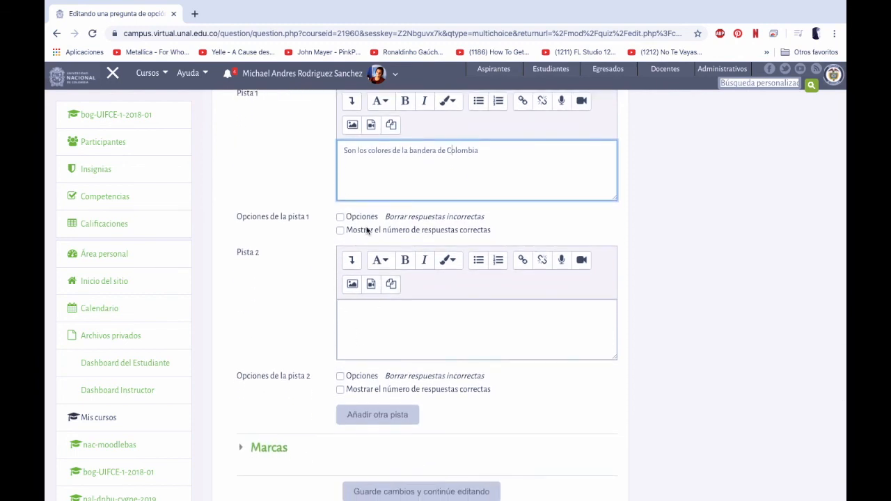
scroll(363, 232, up, 2)
scroll(366, 231, down, 1)
scroll(367, 231, up, 1)
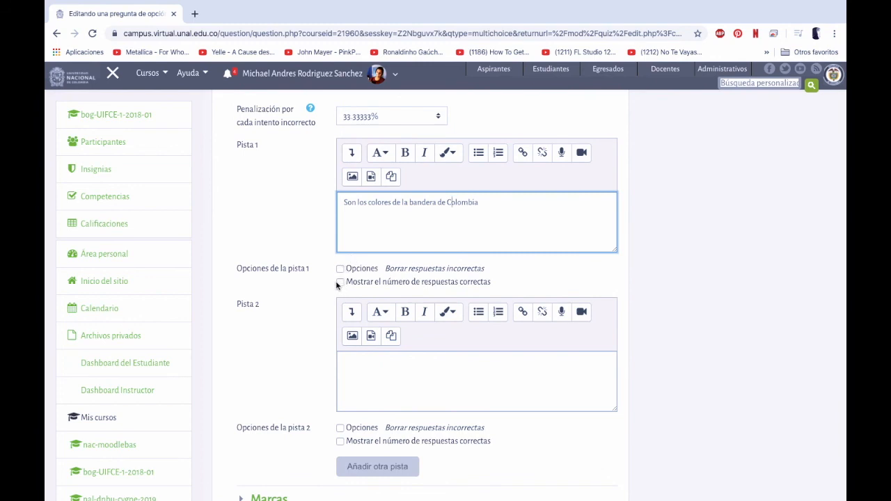
scroll(467, 286, down, 4)
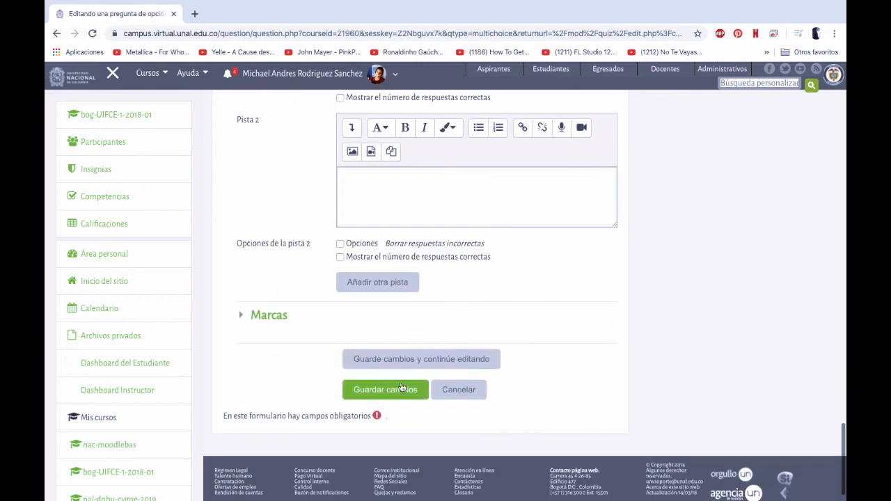
click(398, 398)
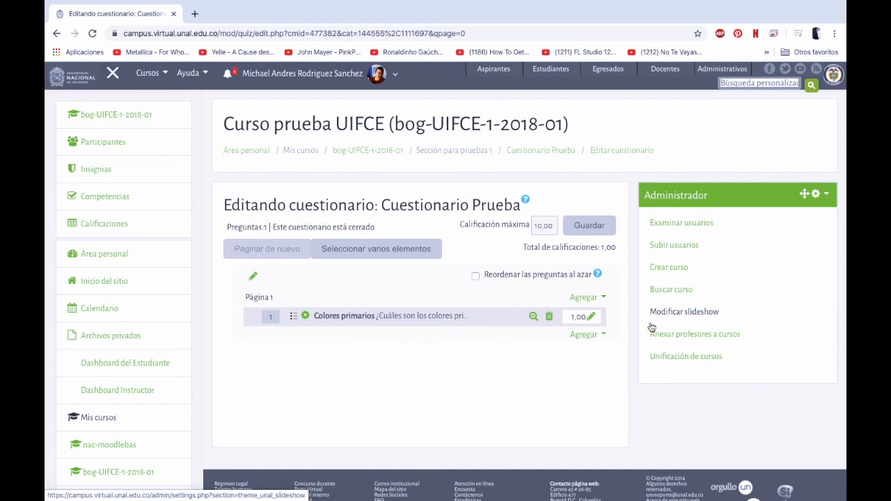
click(595, 336)
click(544, 350)
scroll(406, 351, down, 5)
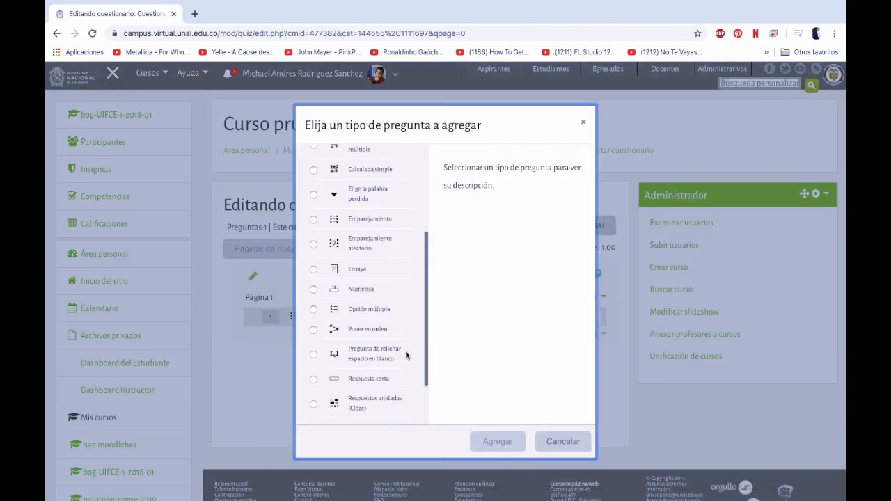
scroll(406, 351, up, 5)
click(563, 442)
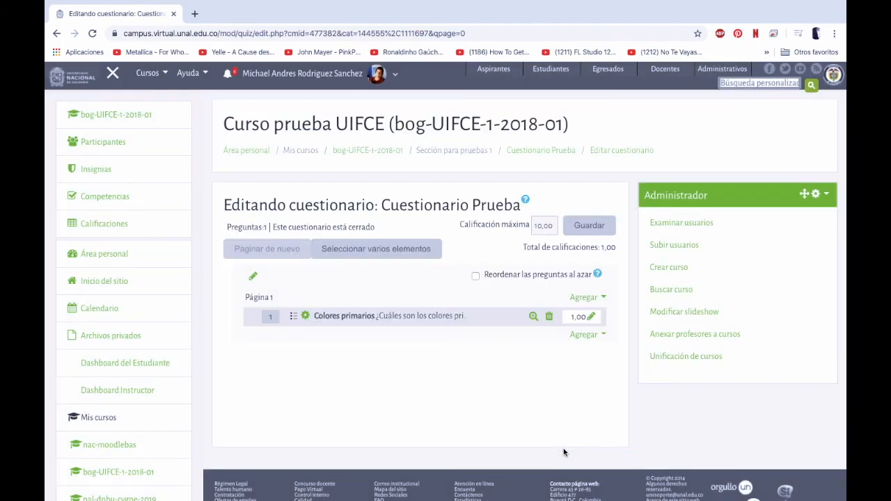
mouse_move(658, 3)
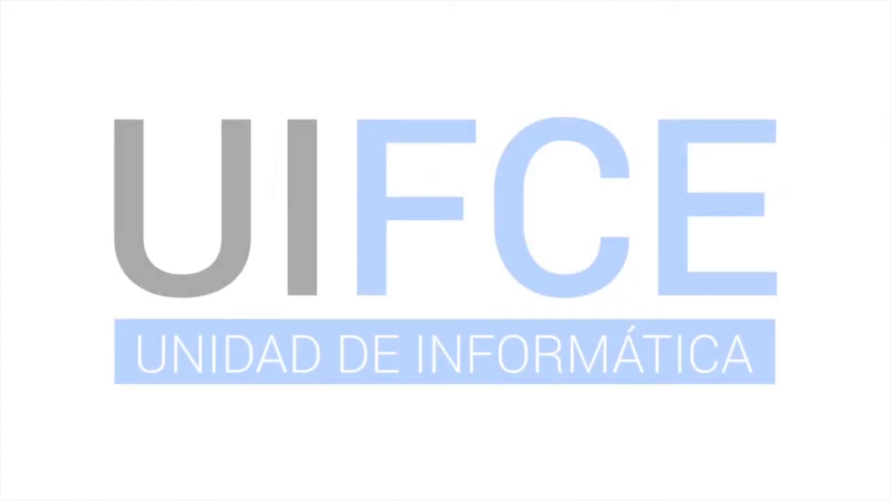